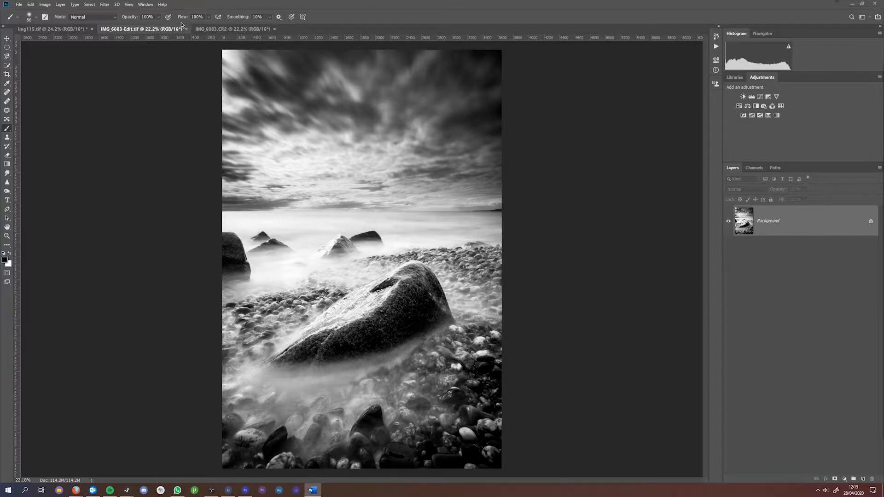
Step: Bring the colour seascape original, IMG_6083.CR2, to the front
left_click(220, 30)
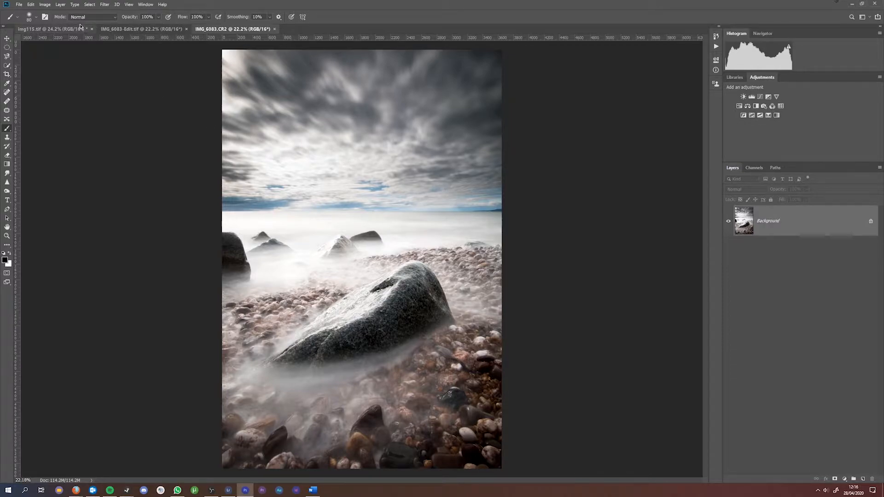
left_click(45, 4)
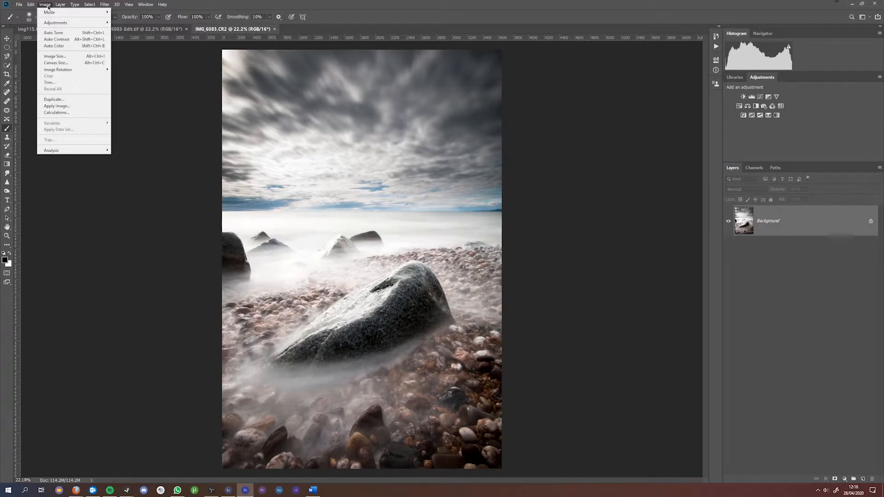
mouse_move(69, 22)
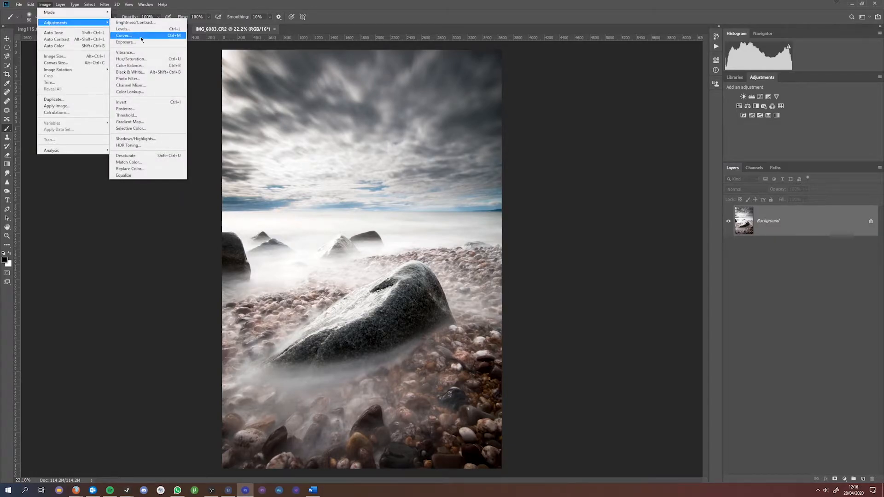
left_click(147, 73)
left_click_drag(647, 89, 598, 127)
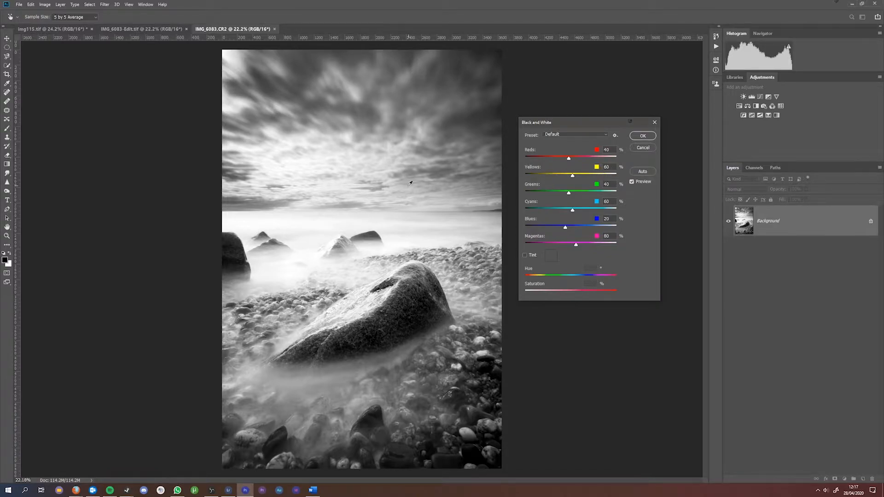
left_click(643, 147)
key("b")
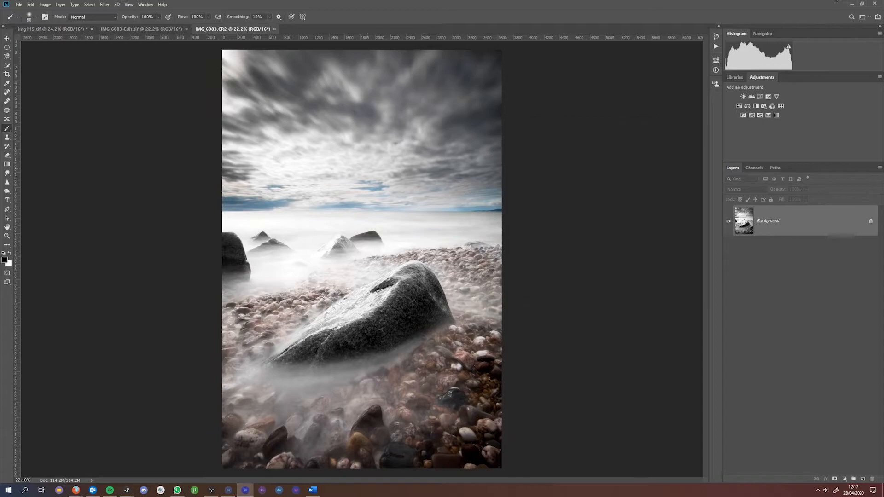
Step: Zoom in and preview the seascape in Black & White with Blues set to -153
scroll(350, 198, "up", 5)
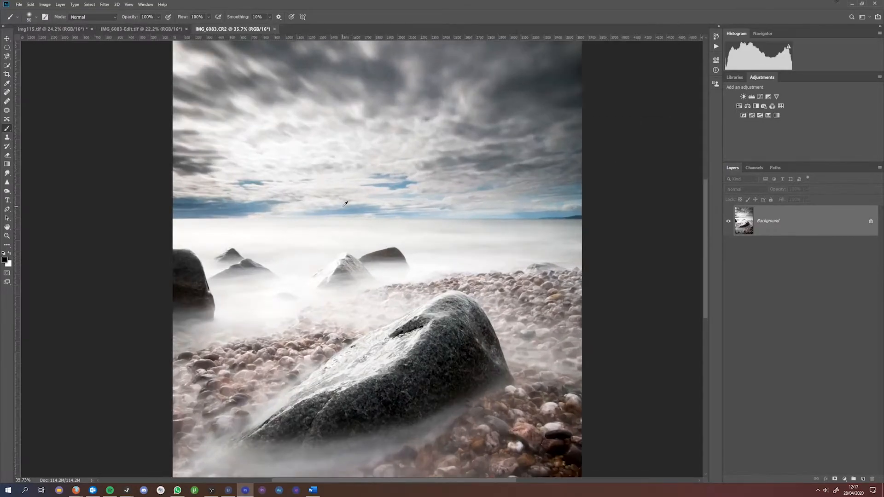
scroll(351, 199, "up", 5)
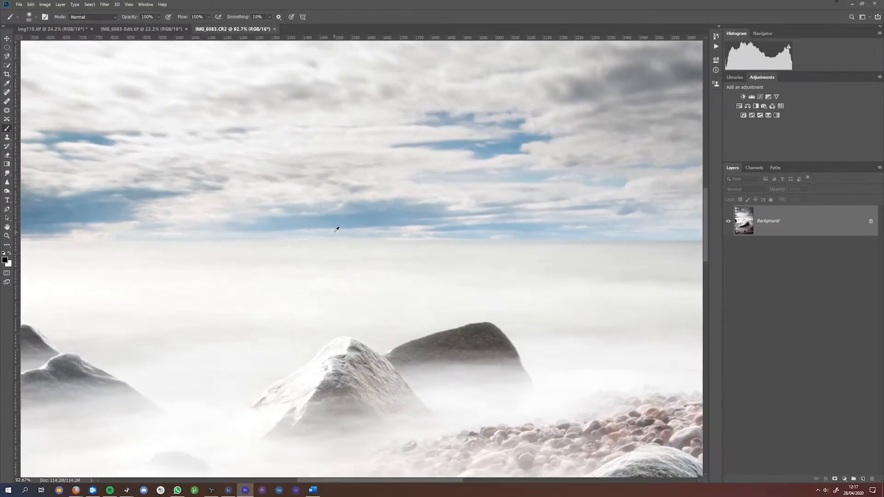
left_click(48, 6)
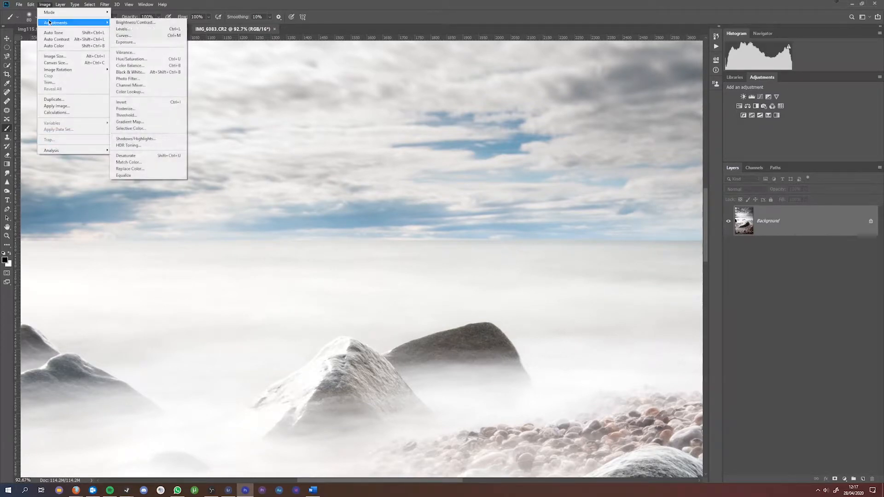
left_click(138, 72)
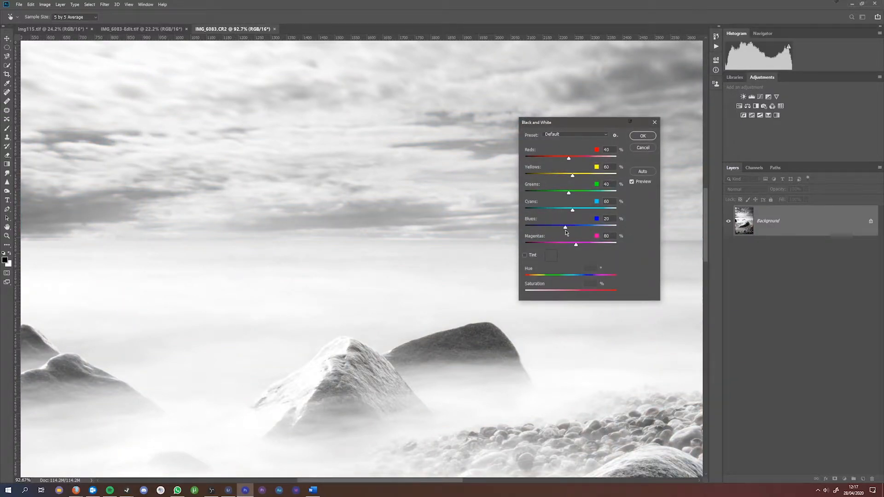
left_click_drag(566, 229, 530, 228)
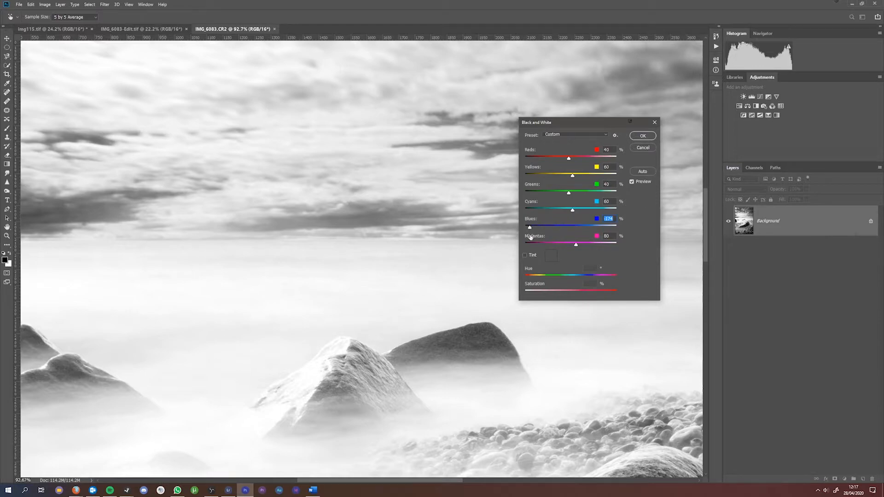
mouse_move(530, 230)
left_mouse_down()
mouse_move(597, 229)
mouse_move(532, 229)
left_mouse_up()
left_click_drag(531, 229, 533, 228)
Step: Fit the photo on screen and apply Black & White with Reds at -17 and darker Cyans
left_click(644, 147)
key("ctrl+0")
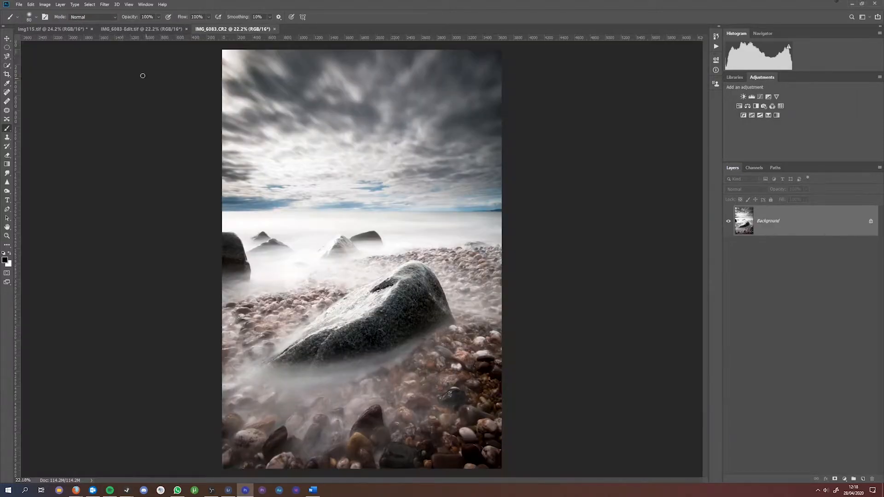
left_click(45, 4)
mouse_move(58, 22)
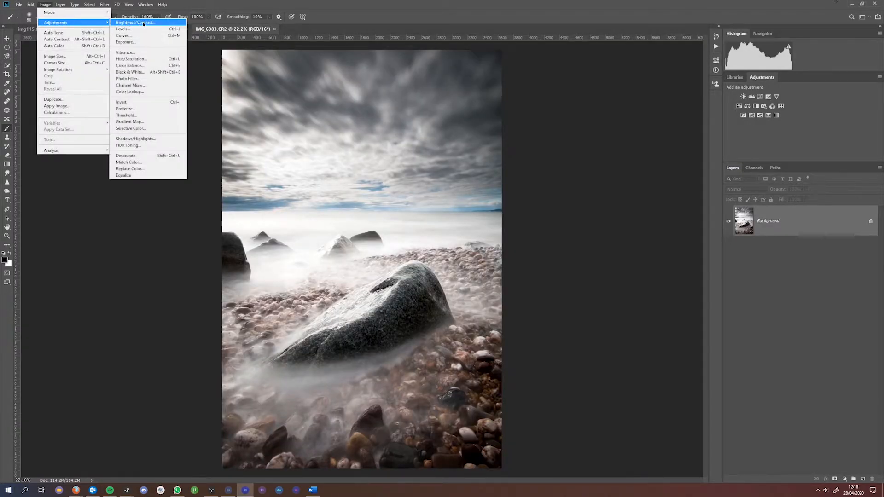
left_click(131, 72)
left_click_drag(569, 158, 583, 195)
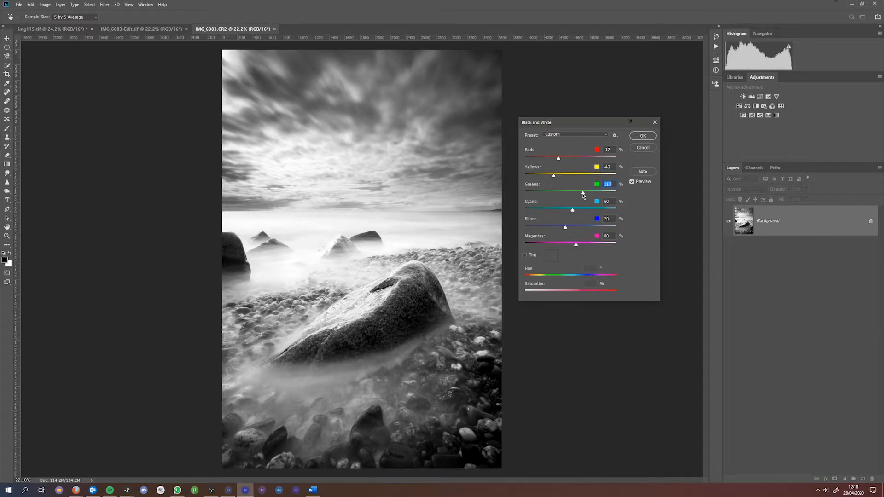
left_click_drag(572, 211, 568, 247)
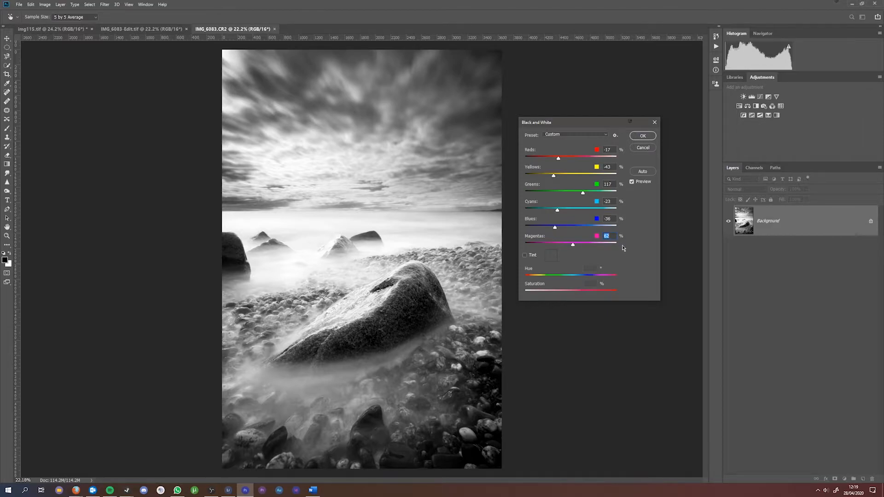
left_click(642, 147)
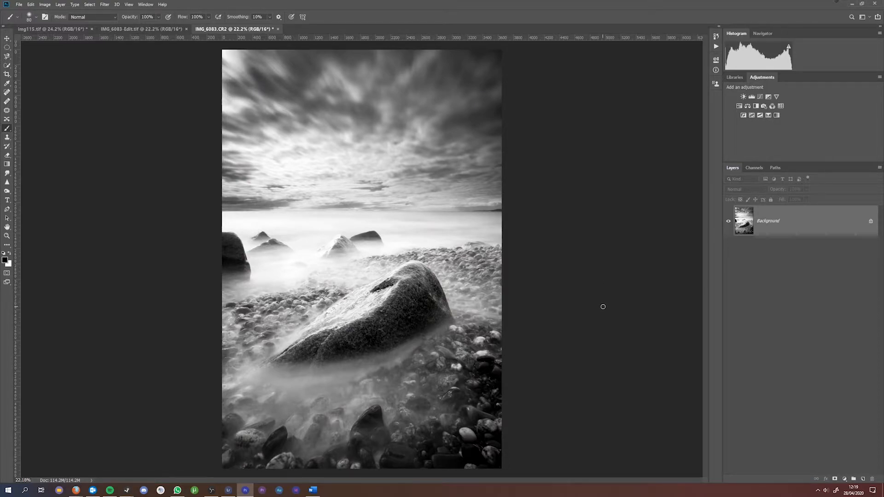
Step: Undo the black-and-white conversion and bring up the new adjustment layer list
key("ctrl+z")
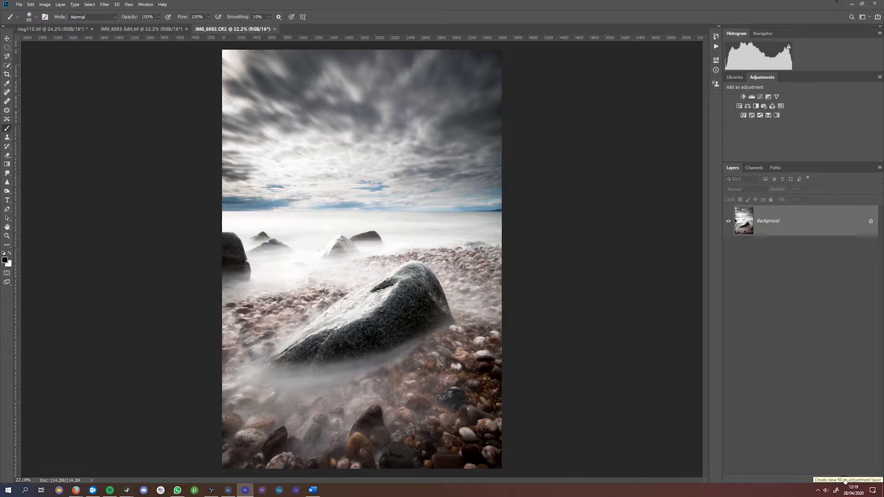
left_click(845, 481)
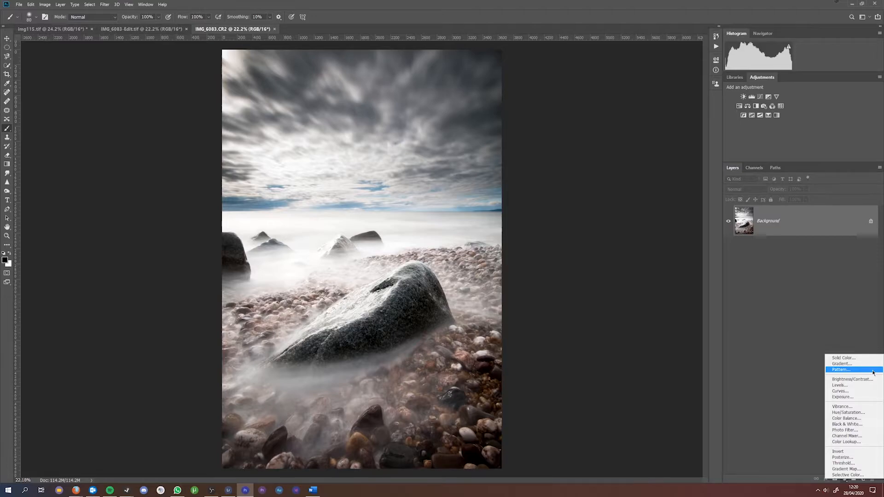
Step: Add a Black & White adjustment layer, collapse its settings, and leave the layer hidden
left_click(867, 425)
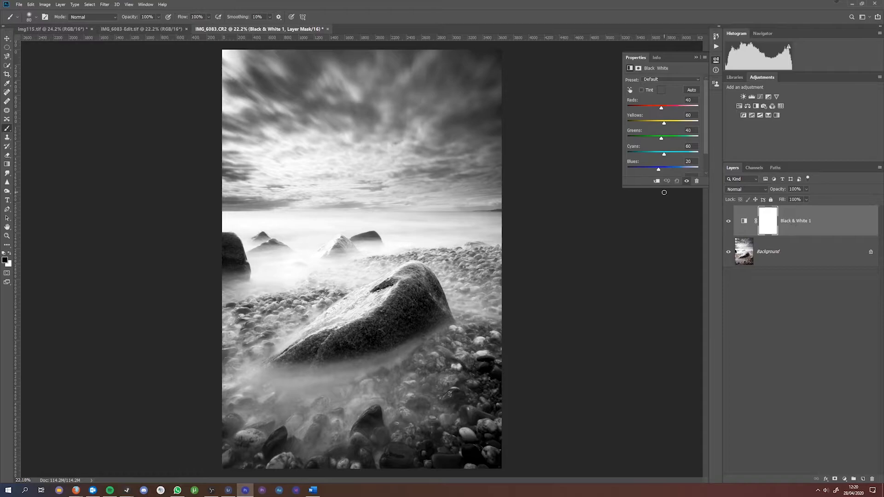
left_click_drag(668, 188, 669, 242)
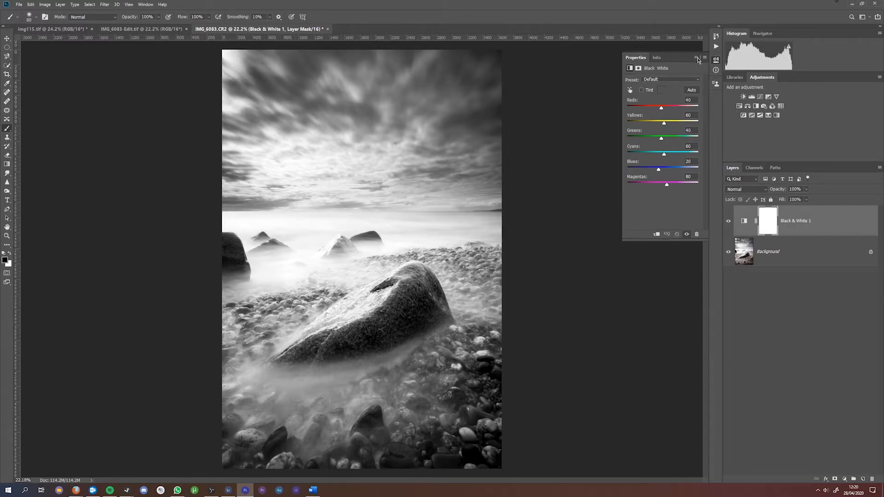
left_click(696, 57)
left_click(729, 222)
left_click(729, 222)
left_click(729, 222)
Step: Turn Black & White 1 back on, open its settings, then switch to img115.tif
left_click(729, 222)
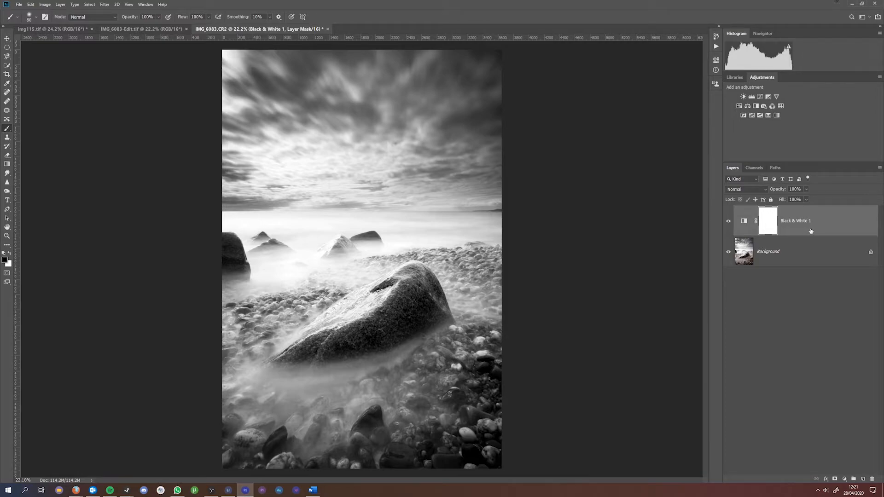
double_click(743, 222)
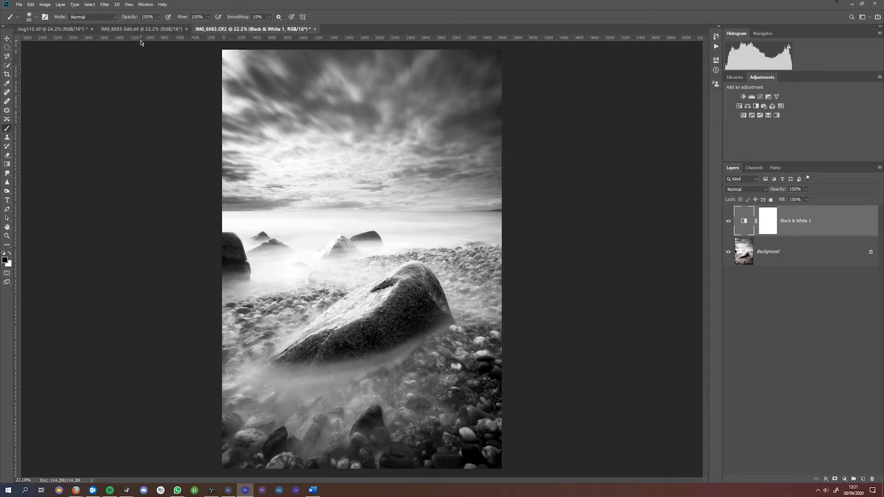
left_click(53, 30)
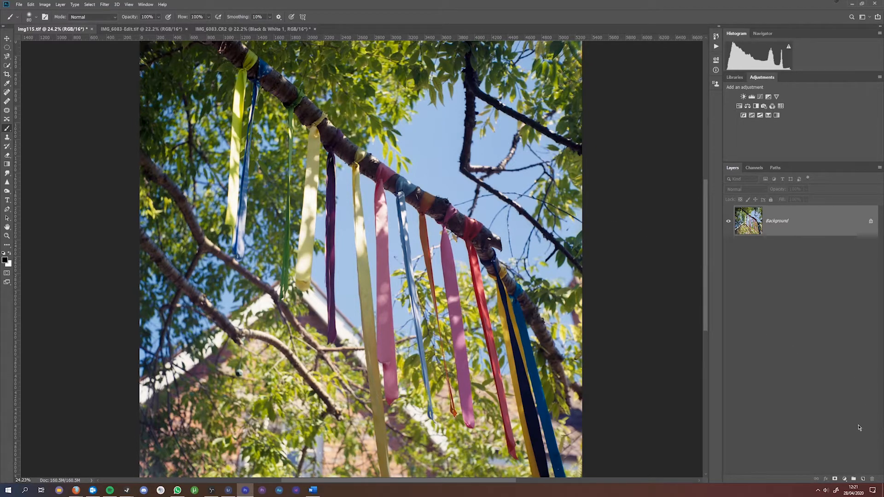
Step: Add a Black & White layer to the ribbons photo, lowering Reds and rebalancing the channels
left_click(845, 481)
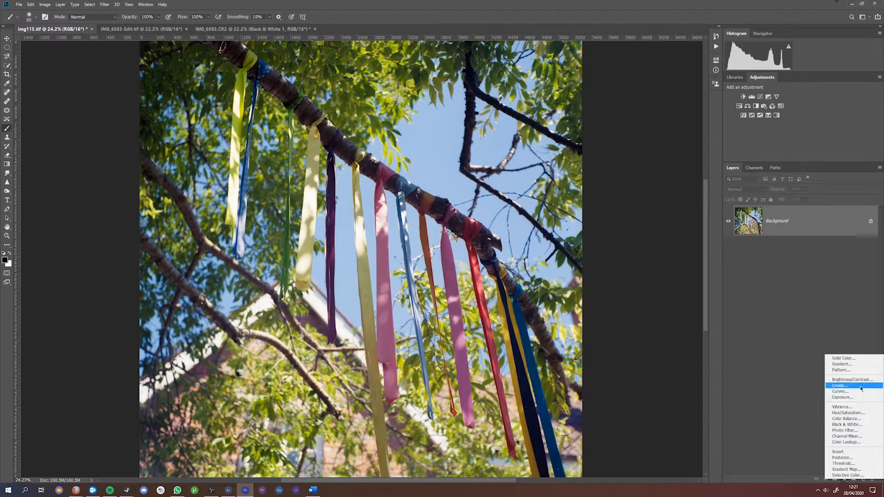
left_click(857, 425)
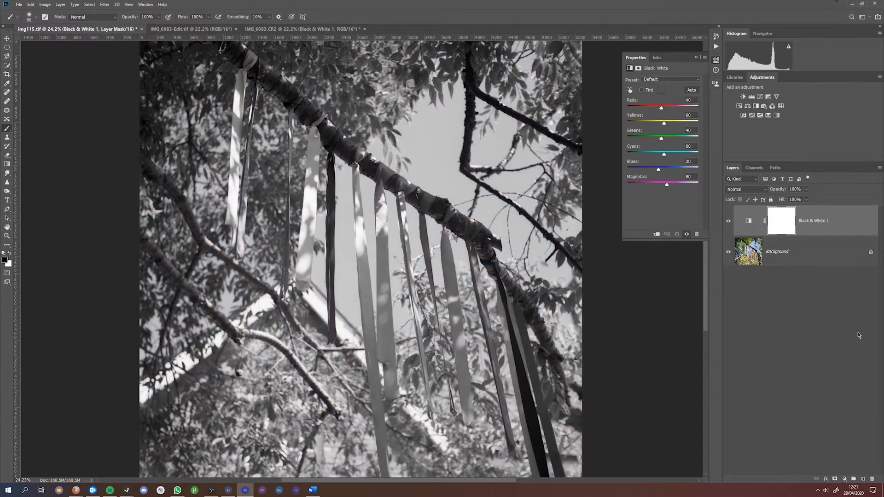
left_click_drag(661, 110, 657, 139)
mouse_move(664, 155)
left_mouse_down()
mouse_move(685, 155)
mouse_move(666, 170)
left_mouse_up()
left_click_drag(667, 185, 663, 185)
Step: Add a Levels adjustment layer, then close Shadows/Highlights without changes
left_click(844, 480)
left_click(852, 383)
left_click(44, 4)
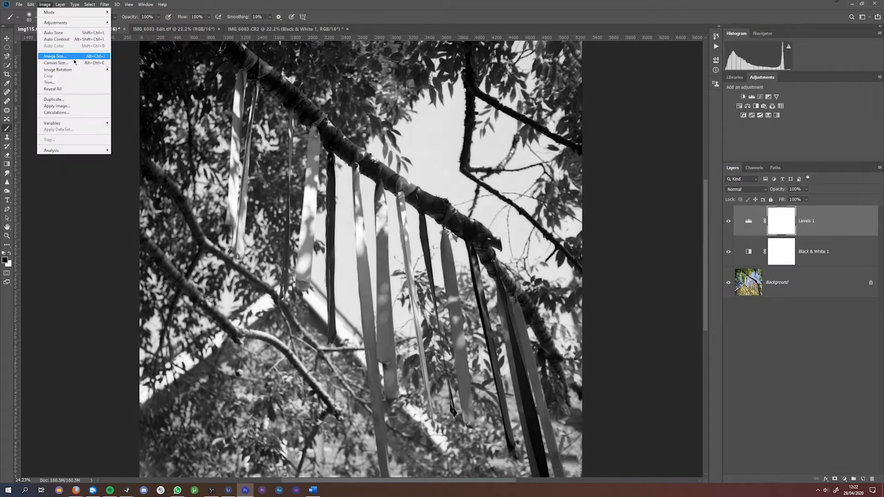
mouse_move(69, 23)
left_click(133, 140)
left_click(653, 90)
Step: Toggle Black & White 1 off and on to compare with the colour original
left_click(825, 245)
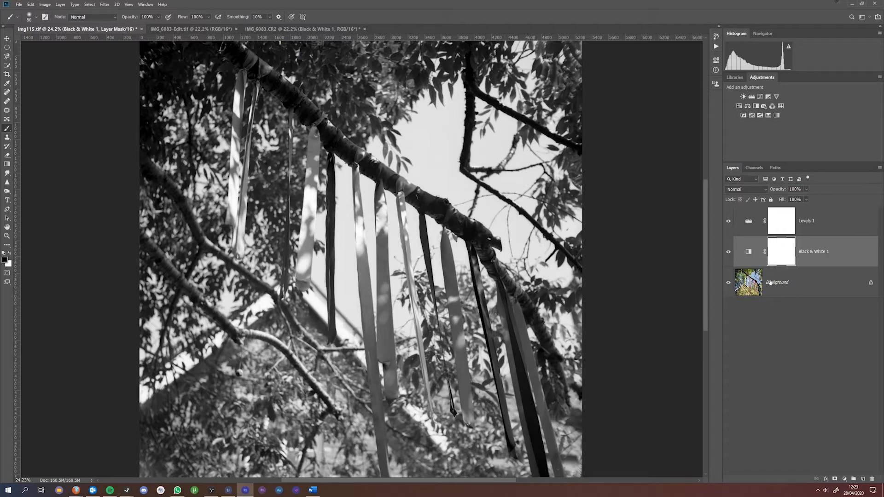
left_click(728, 252)
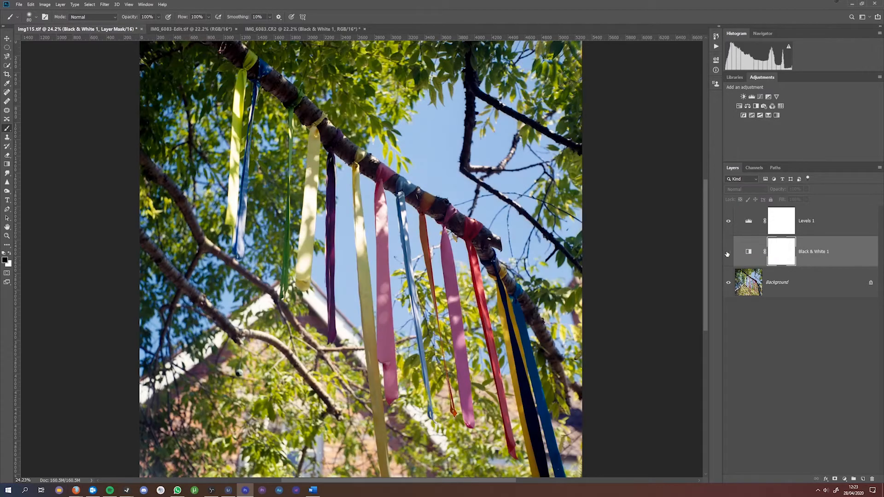
left_click(728, 252)
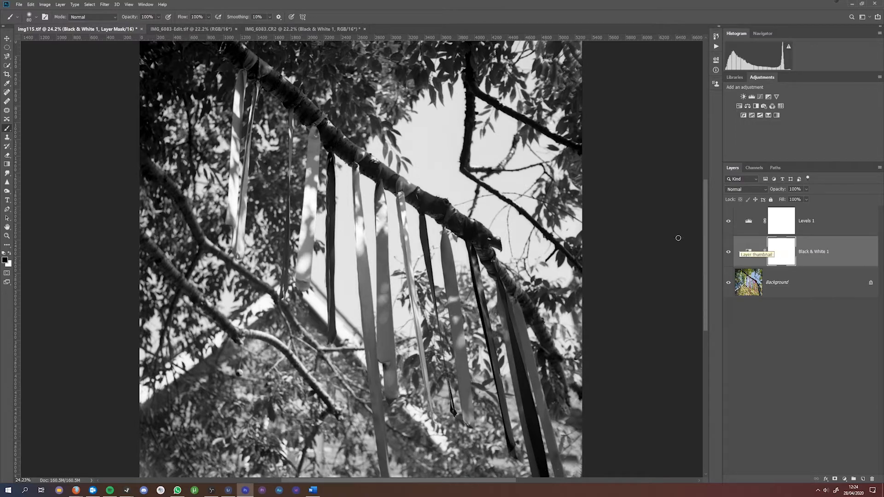
left_click(7, 262)
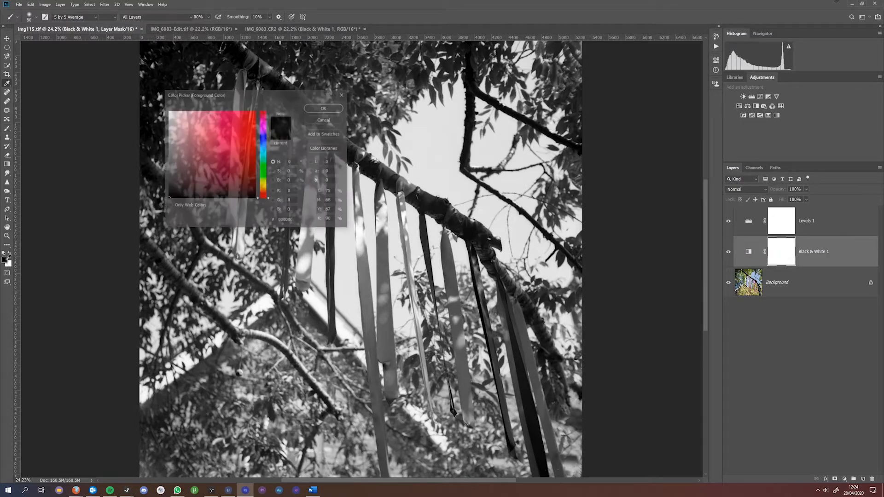
left_click(325, 109)
key("b")
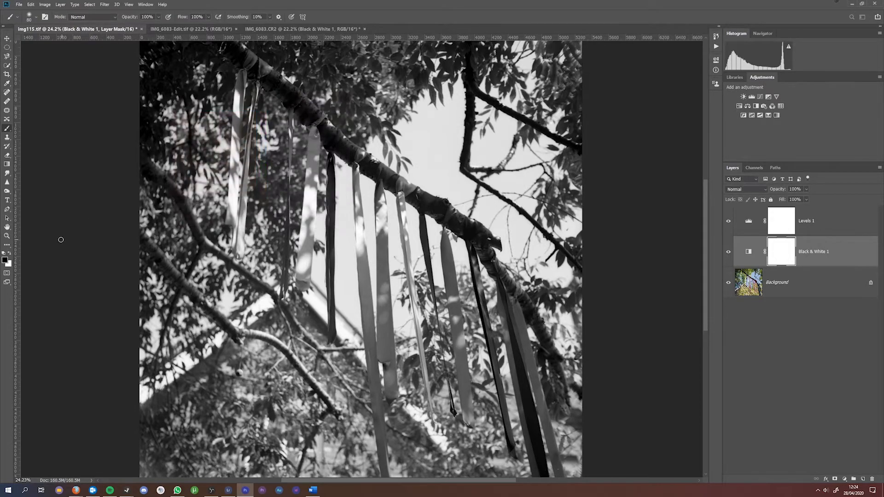
left_click(5, 260)
left_click(6, 262)
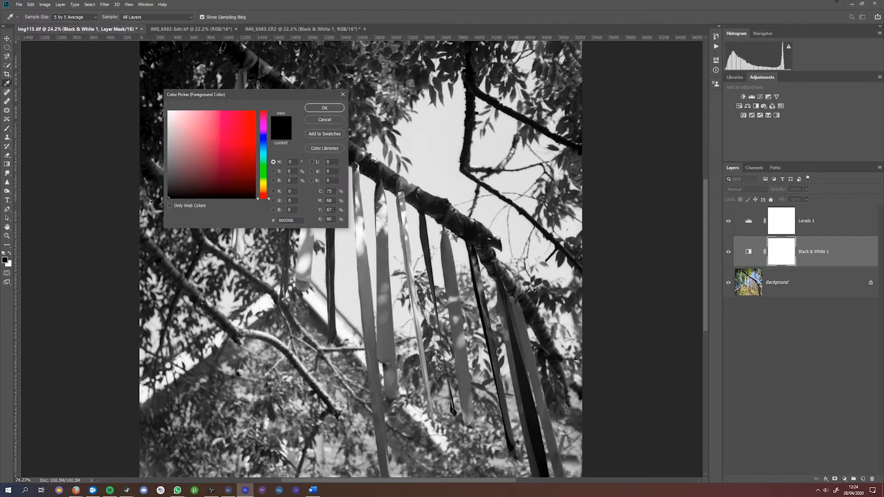
left_click(317, 109)
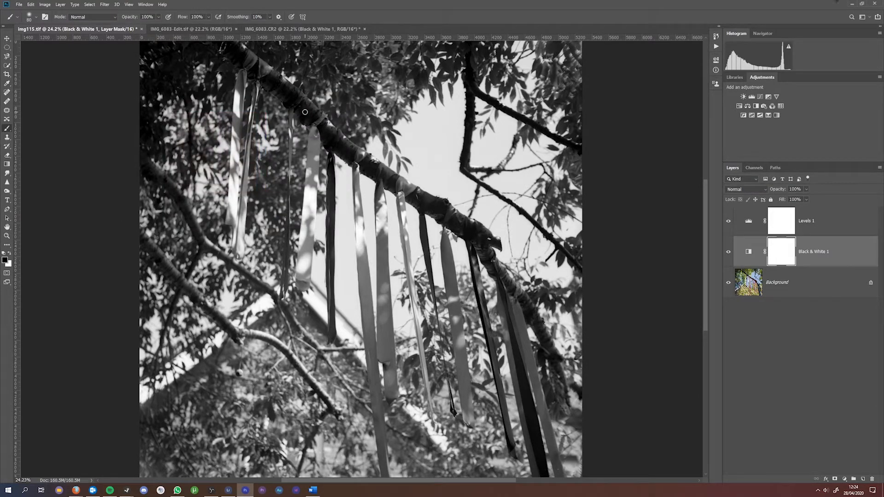
Step: Swap foreground and background colours and set up a soft brush of about 78 px
key("x")
key("x")
key("x")
key("x")
key("x")
key("x")
left_click(7, 129)
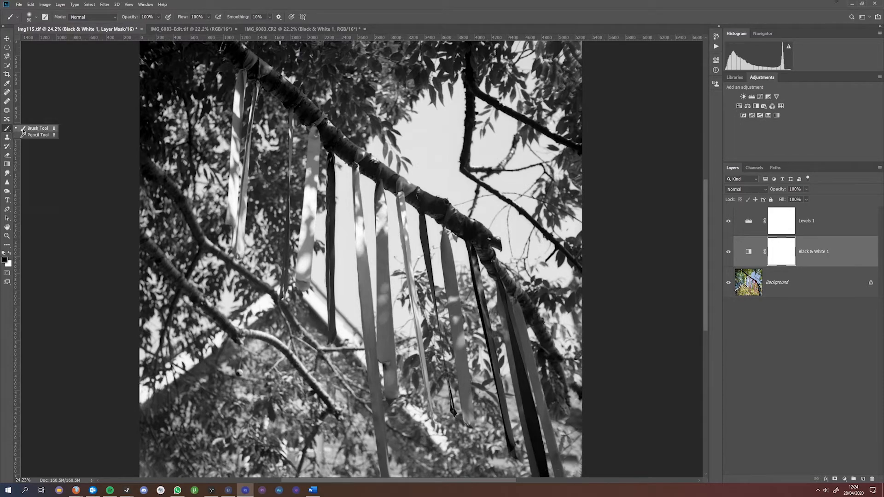
left_click(28, 129)
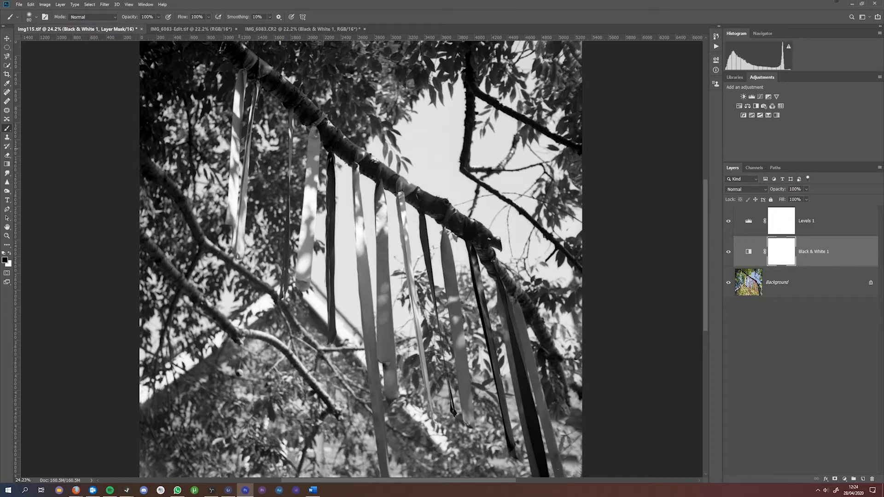
right_click(381, 213)
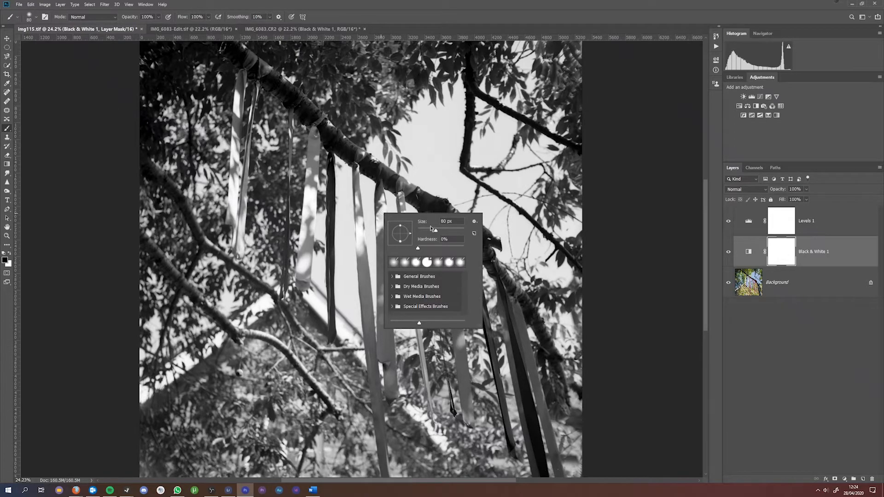
left_click_drag(436, 234, 428, 231)
Step: Zoom in and paint colour back into part of the pink ribbon and its left edge
left_click(360, 231)
scroll(360, 232, "up", 9)
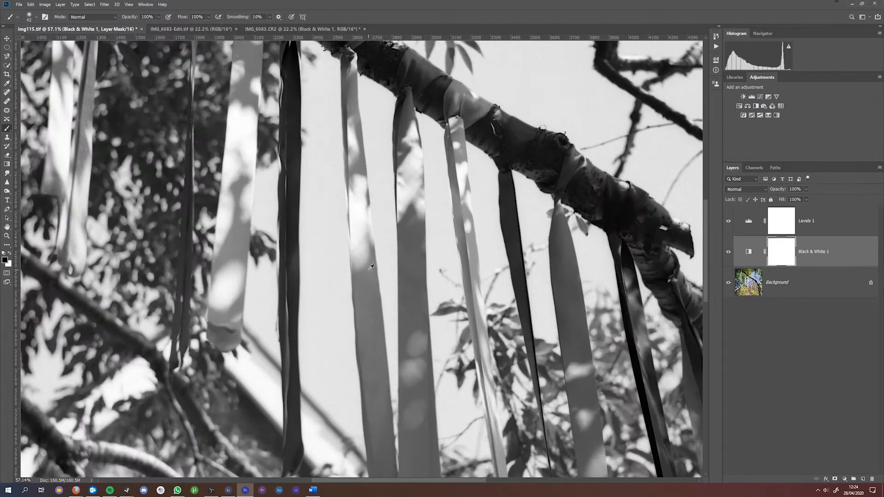
scroll(371, 267, "up", 4)
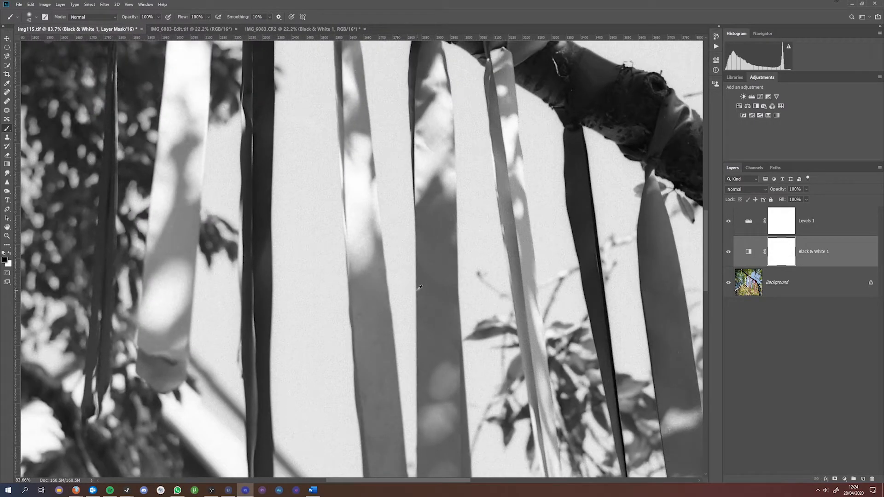
mouse_move(434, 246)
left_mouse_down()
mouse_move(438, 313)
mouse_move(431, 234)
mouse_move(429, 269)
mouse_move(437, 302)
mouse_move(437, 200)
mouse_move(436, 314)
left_mouse_up()
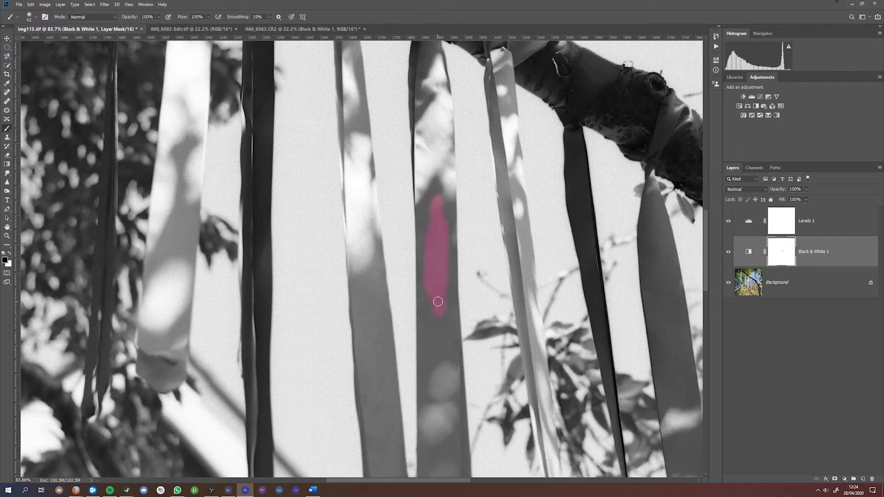
scroll(439, 300, "down", 2)
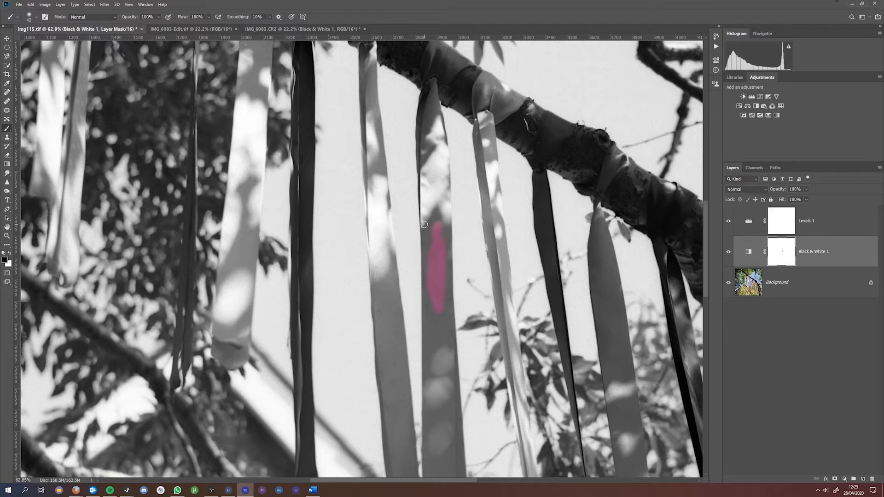
scroll(423, 296, "up", 5)
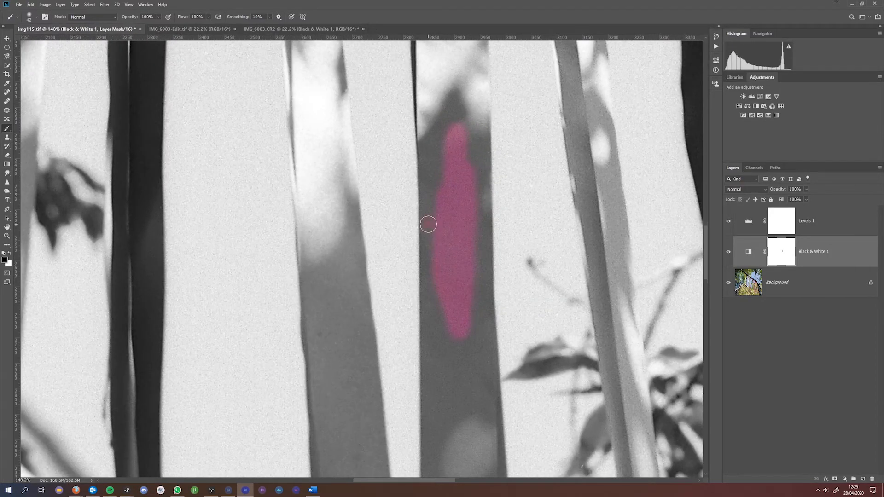
left_click_drag(428, 239, 430, 278)
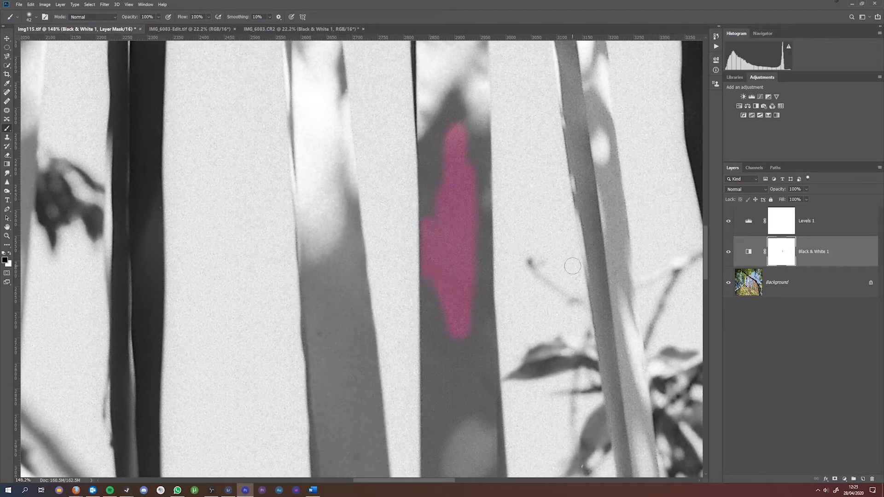
Step: Raise brush hardness to 14% and restore more colour along the ribbon's left edge
right_click(462, 194)
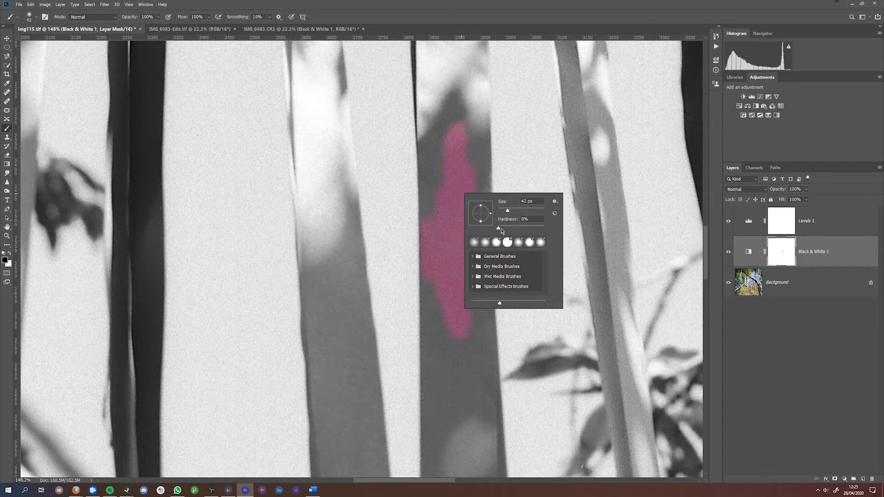
mouse_move(499, 229)
left_mouse_down()
mouse_move(517, 229)
mouse_move(498, 229)
left_mouse_up()
left_click_drag(498, 229, 528, 229)
mouse_move(427, 187)
left_mouse_down()
mouse_move(430, 223)
mouse_move(430, 158)
mouse_move(427, 189)
left_mouse_up()
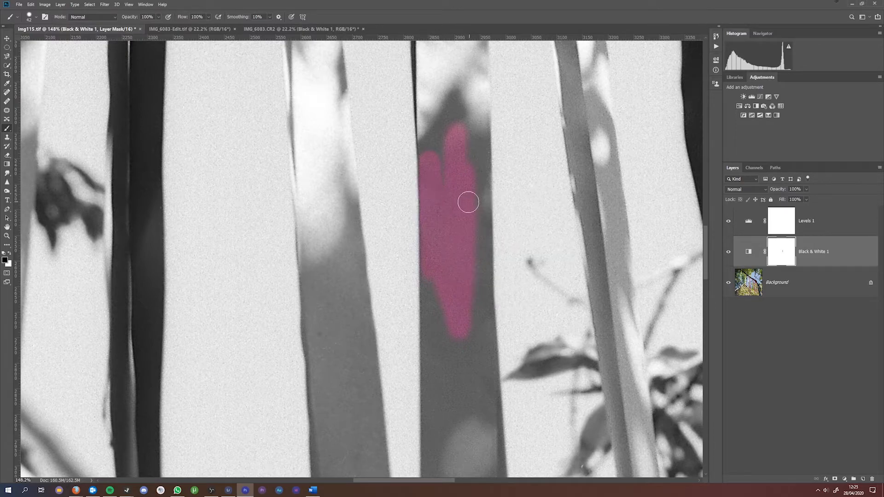
Step: Set brush hardness to 52% and fill the gaps in the ribbon's restored colour
right_click(453, 182)
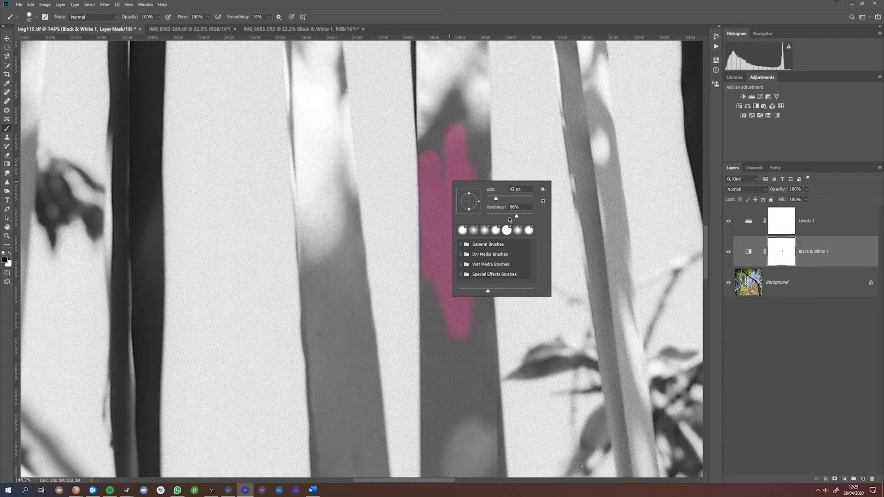
left_click_drag(517, 217, 486, 217)
mouse_move(445, 134)
left_mouse_down()
mouse_move(446, 183)
mouse_move(438, 122)
mouse_move(430, 159)
mouse_move(429, 129)
left_mouse_up()
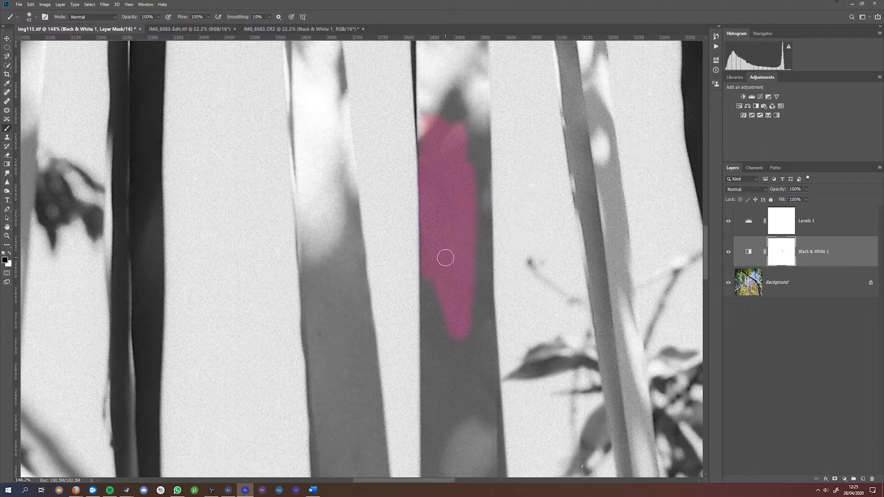
scroll(444, 256, "down", 3)
scroll(455, 287, "down", 3)
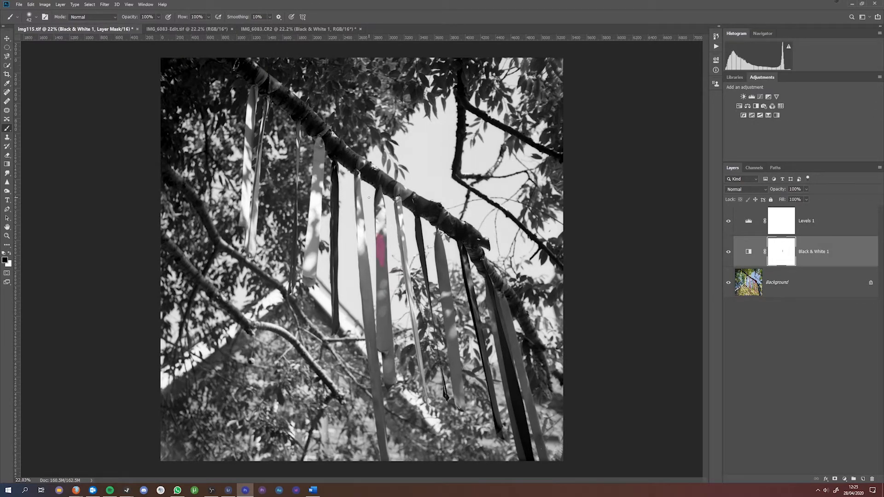
Step: Paint with white to remove the colour fringe at the red ribbon's tip
scroll(378, 209, "up", 5)
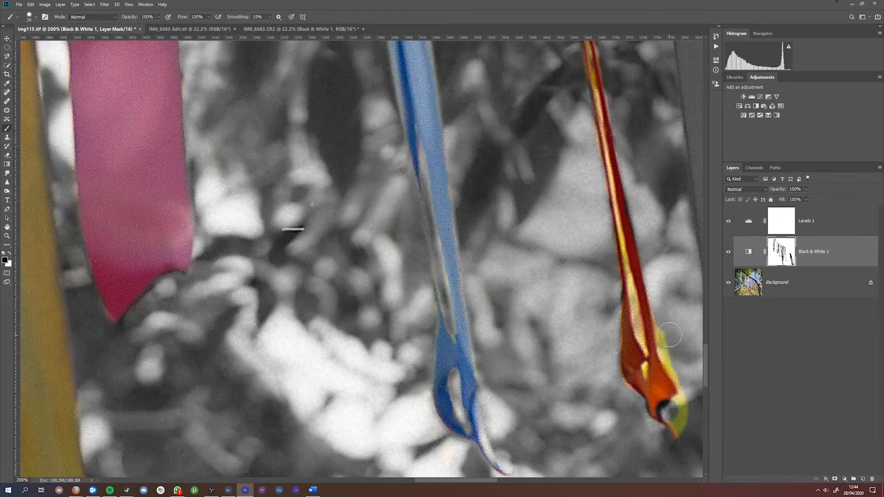
key("x")
left_click_drag(680, 430, 678, 375)
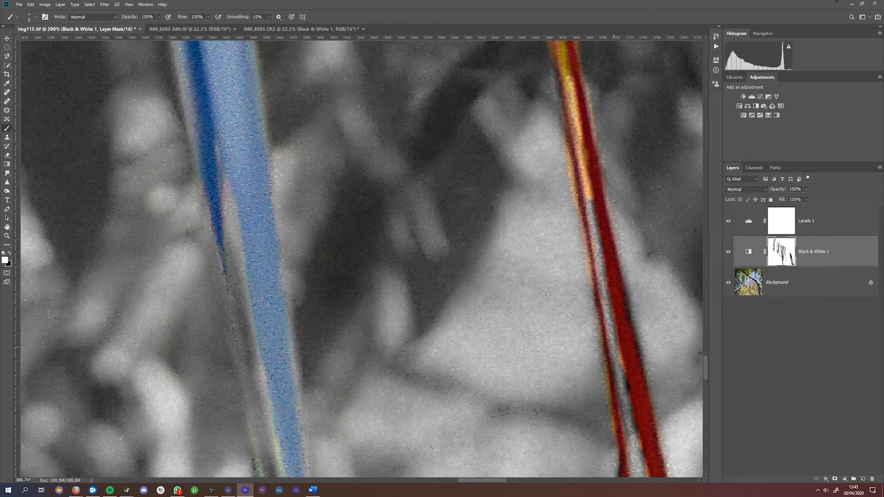
left_click_drag(461, 161, 465, 387)
Step: Switch back to black and paint the purple ribbon back into colour
right_click(574, 254)
scroll(443, 258, "down", 10)
scroll(484, 185, "up", 5)
key("x")
left_click_drag(439, 185, 452, 263)
mouse_move(431, 207)
left_mouse_down()
mouse_move(434, 356)
mouse_move(449, 455)
left_mouse_up()
scroll(451, 360, "down", 5)
scroll(464, 391, "down", 5)
left_click_drag(469, 230, 510, 399)
scroll(510, 392, "down", 5)
left_click_drag(502, 230, 537, 391)
scroll(537, 391, "down", 5)
Step: Restore colour to the red ribbon and the blue knot with the black brush
key("x")
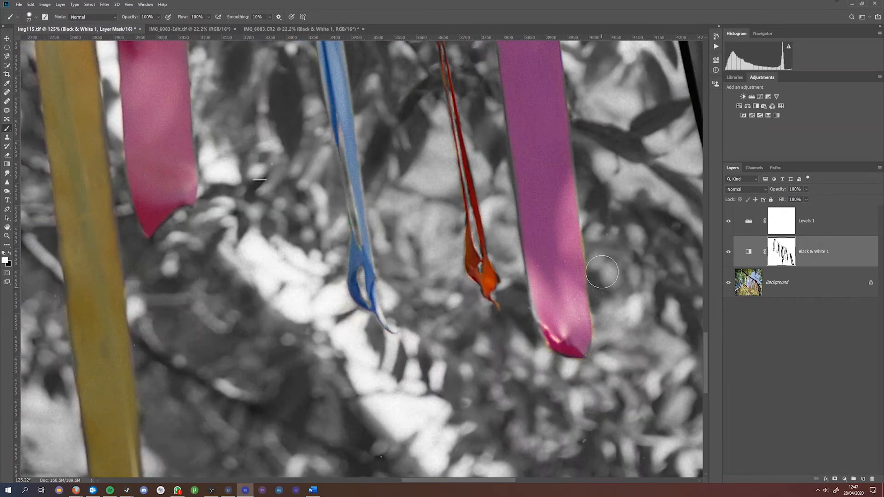
scroll(610, 339, "down", 5)
key("x")
left_click_drag(440, 221, 450, 296)
scroll(450, 296, "down", 5)
left_click_drag(461, 162, 494, 302)
left_click_drag(523, 106, 486, 109)
left_click_drag(449, 198, 468, 255)
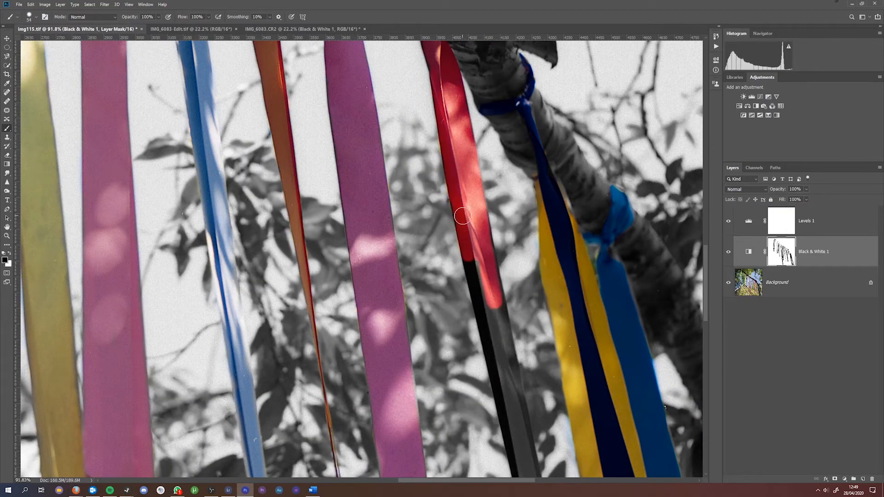
scroll(460, 206, "down", 8)
left_click_drag(571, 325, 582, 366)
left_click_drag(566, 271, 598, 373)
Step: Grey out the yellow fringe with white, reveal more red, and fit the photo on screen
key("x")
left_click_drag(578, 410, 559, 286)
scroll(560, 285, "up", 5)
key("x")
left_click_drag(504, 185, 542, 325)
key("ctrl+0")
key("x")
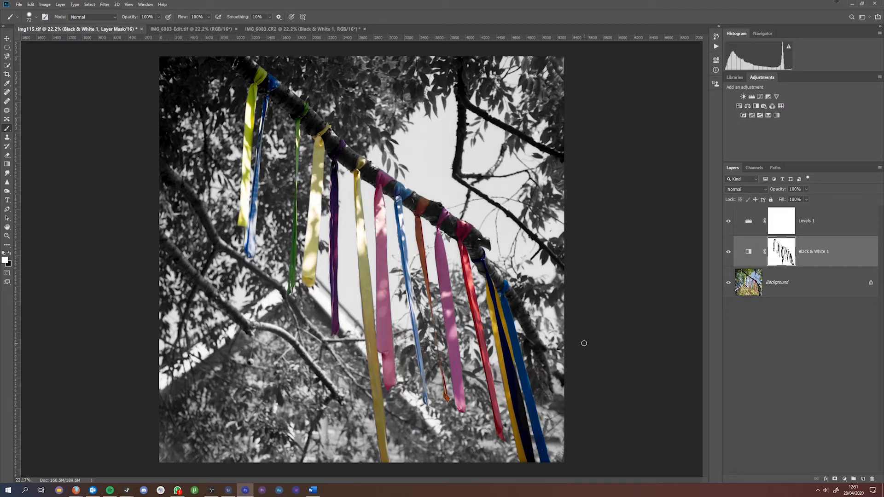
Step: Zoom in and paint the mask to restore colour along the pink ribbon's left edge
scroll(386, 216, "up", 8)
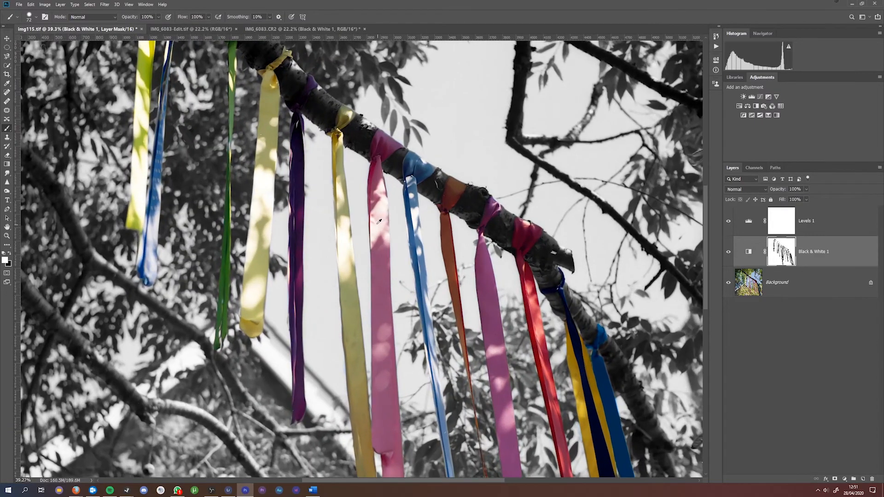
scroll(373, 222, "up", 3)
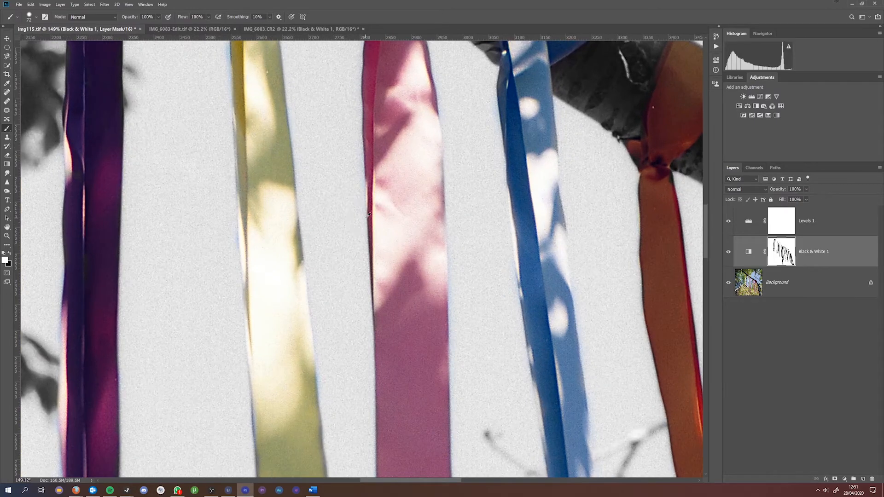
mouse_move(368, 215)
left_mouse_down()
mouse_move(380, 203)
mouse_move(359, 214)
mouse_move(386, 207)
mouse_move(395, 247)
left_mouse_up()
key("x")
mouse_move(368, 179)
left_mouse_down()
mouse_move(355, 229)
mouse_move(360, 260)
left_mouse_up()
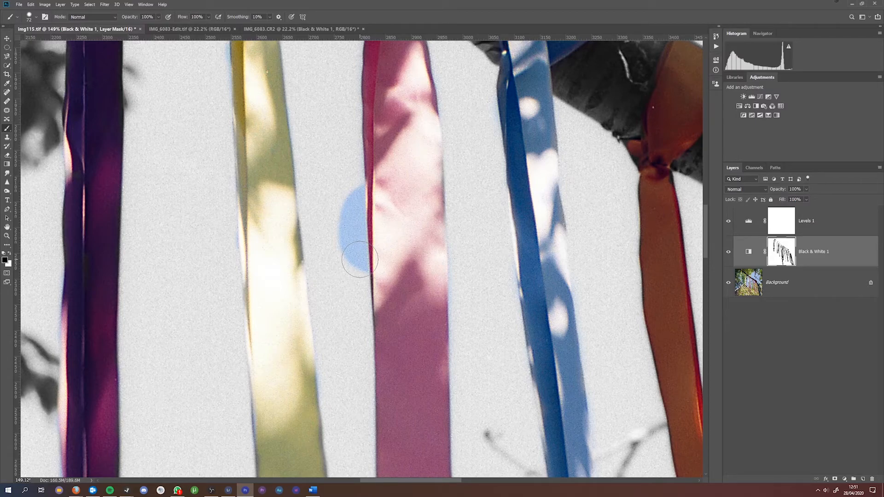
key("x")
key("x")
key("x")
key("x")
mouse_move(359, 259)
left_mouse_down()
mouse_move(368, 173)
mouse_move(384, 185)
mouse_move(356, 181)
mouse_move(372, 154)
mouse_move(376, 199)
mouse_move(362, 151)
mouse_move(379, 180)
mouse_move(350, 157)
mouse_move(392, 168)
mouse_move(356, 152)
left_mouse_up()
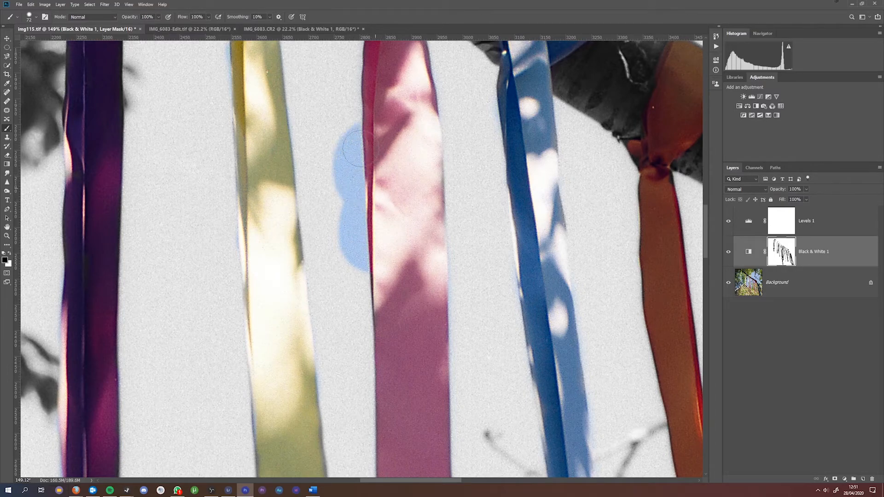
Step: Grey out the stray blue sky beside the pink ribbon, keep its centre pink, and zoom out
key("x")
left_click_drag(345, 111, 356, 271)
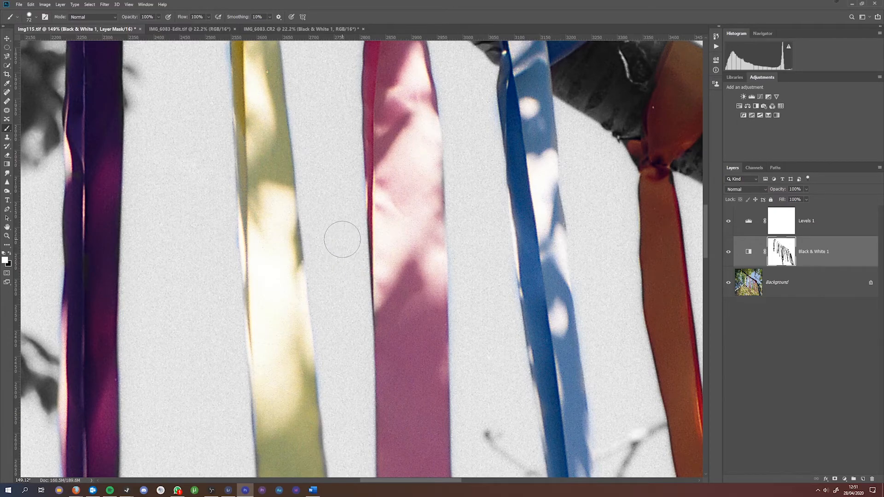
mouse_move(402, 166)
left_mouse_down()
mouse_move(406, 200)
mouse_move(424, 205)
mouse_move(405, 218)
mouse_move(384, 190)
mouse_move(355, 207)
mouse_move(370, 208)
mouse_move(372, 177)
mouse_move(382, 211)
mouse_move(396, 167)
mouse_move(401, 198)
mouse_move(364, 183)
left_mouse_up()
key("x")
key("x")
mouse_move(362, 182)
left_mouse_down()
mouse_move(359, 217)
mouse_move(380, 223)
left_mouse_up()
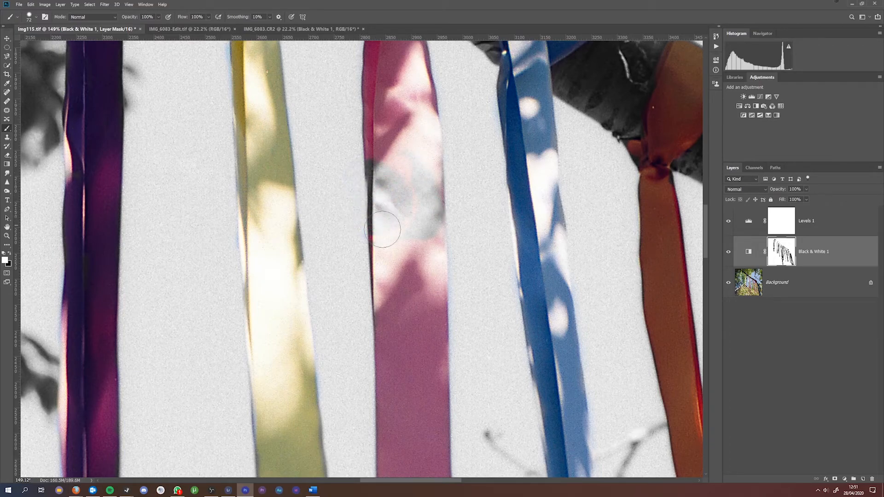
key("x")
mouse_move(403, 161)
left_mouse_down()
mouse_move(410, 218)
mouse_move(410, 197)
mouse_move(420, 204)
mouse_move(427, 241)
mouse_move(421, 193)
mouse_move(420, 227)
mouse_move(393, 169)
mouse_move(390, 209)
mouse_move(381, 180)
mouse_move(391, 252)
left_mouse_up()
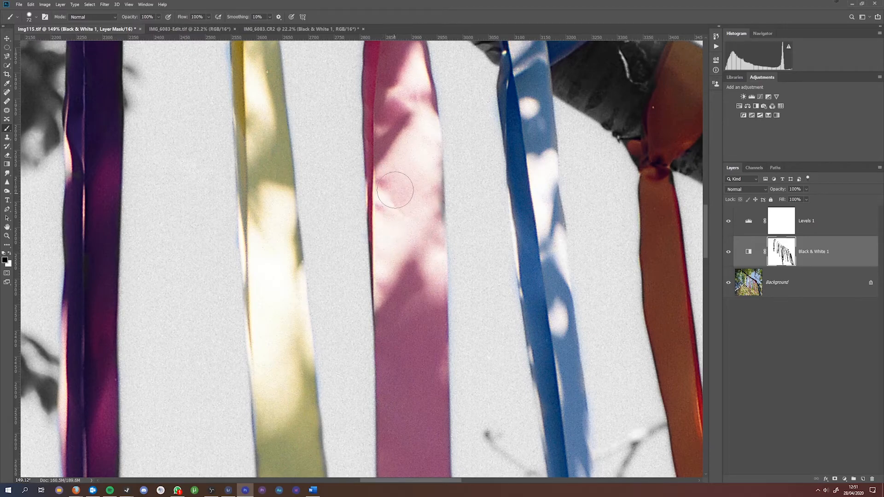
scroll(394, 214, "down", 4)
scroll(396, 214, "down", 6)
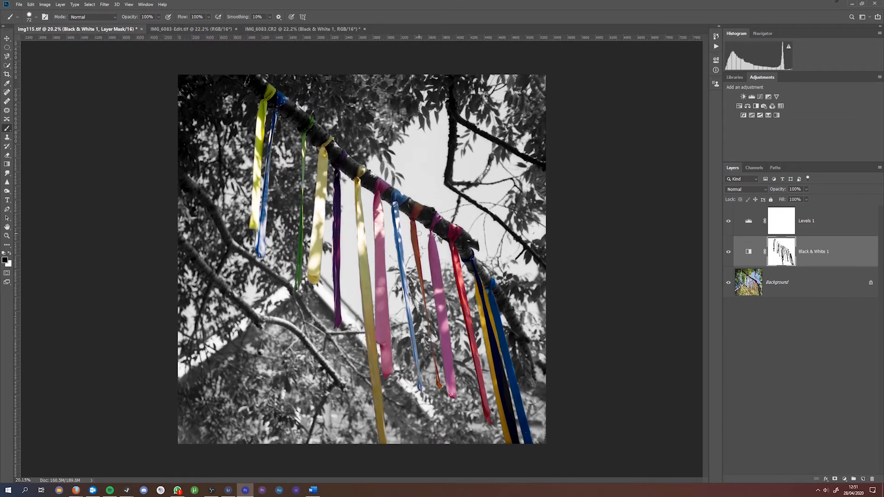
Step: Flatten the image from the Background layer's context menu into a single layer
right_click(809, 279)
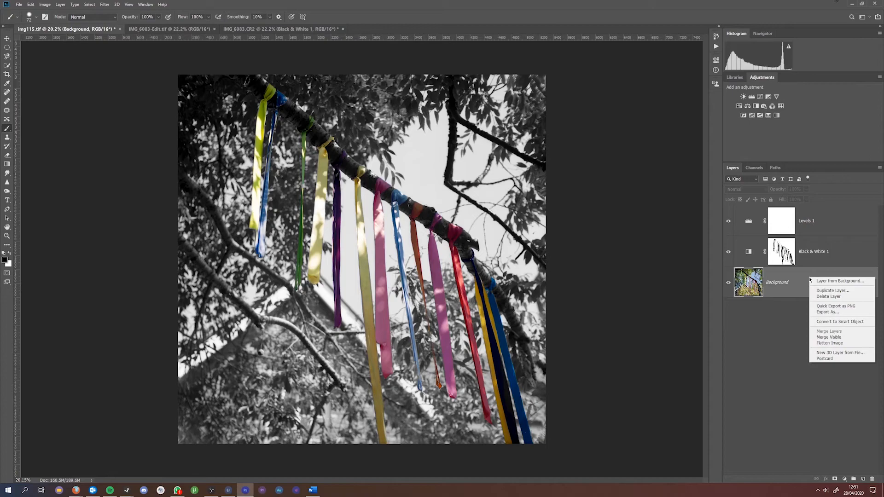
left_click(841, 343)
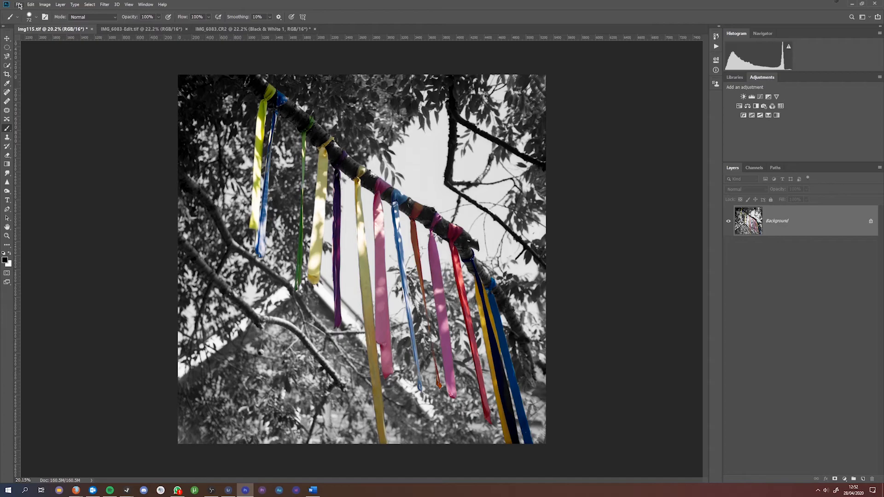
Step: Start Save As with the Desktop as location and JPEG as the format
left_click(19, 5)
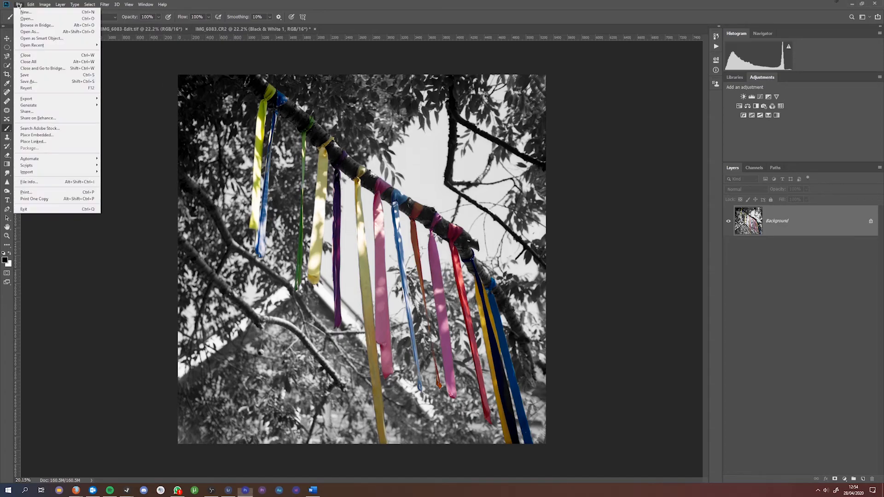
left_click(28, 81)
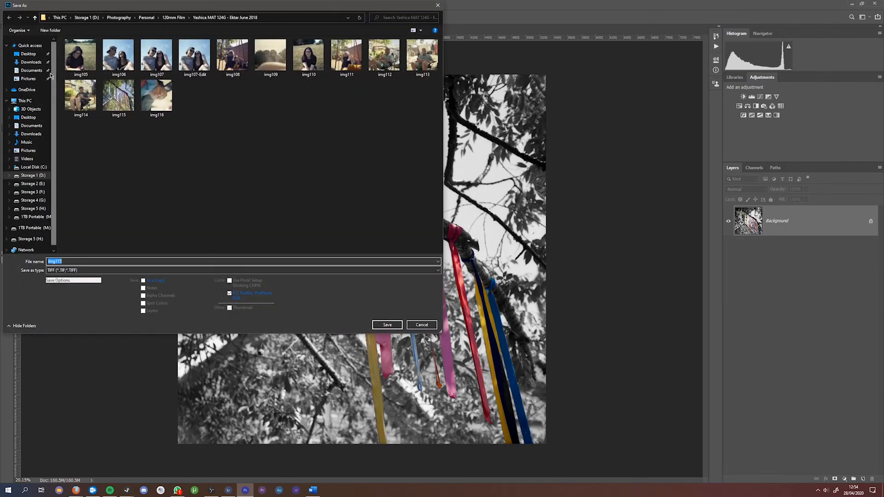
left_click(28, 54)
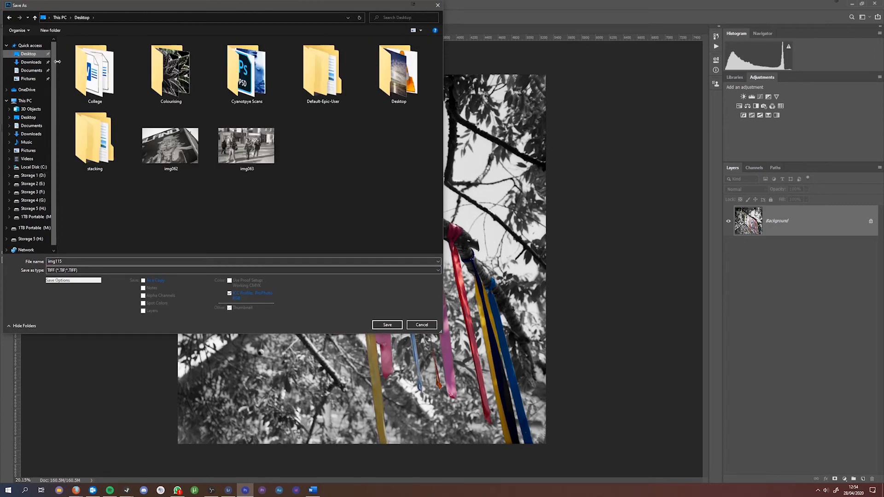
left_click(93, 270)
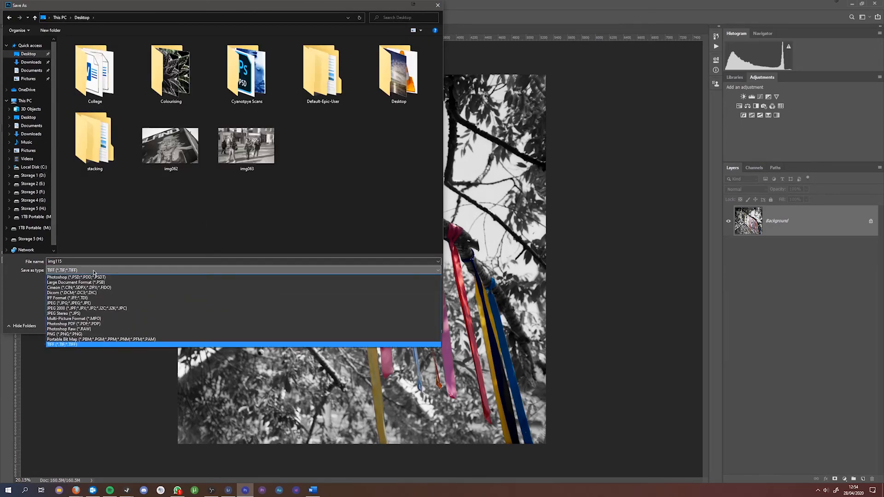
left_click(82, 304)
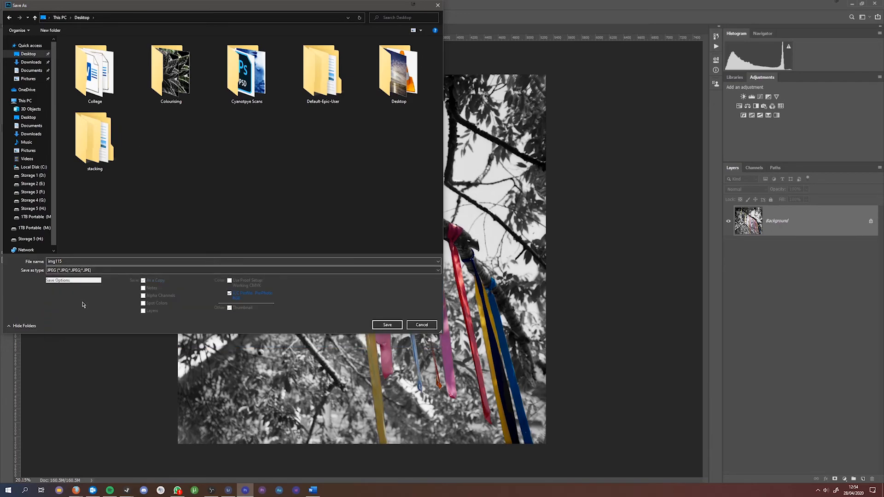
Step: Name the file 'Colour Popping Final'
double_click(74, 262)
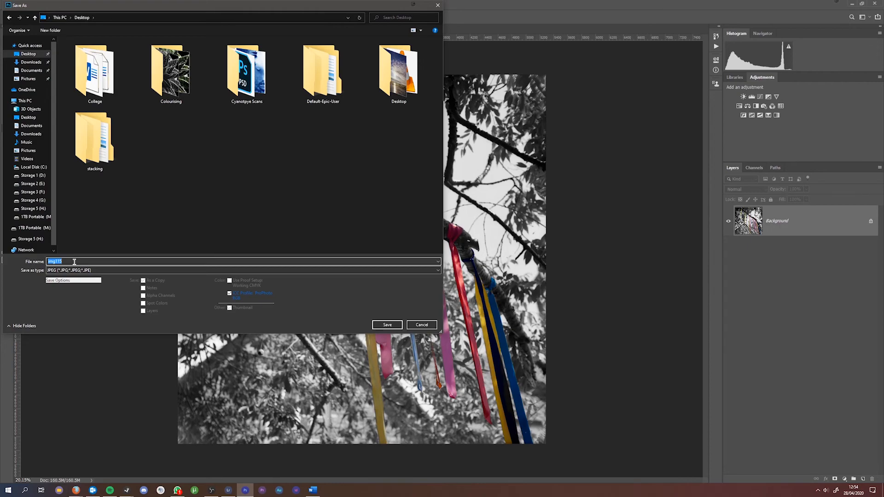
type("Colou")
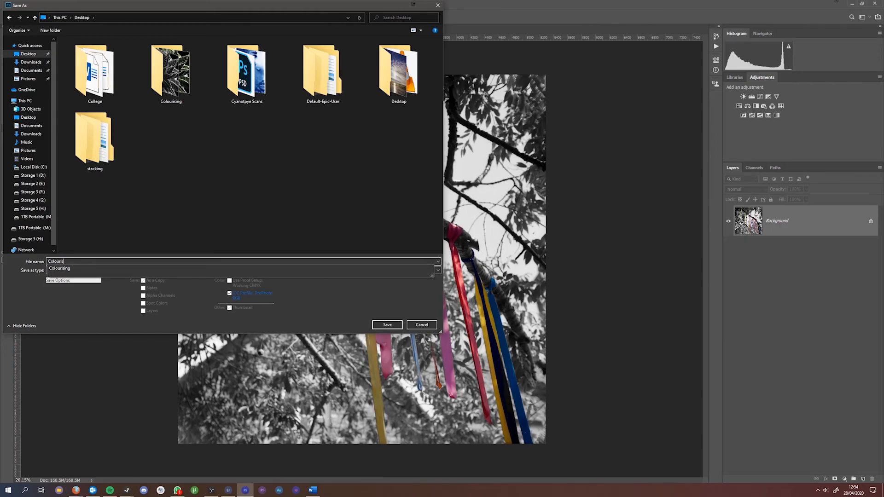
type("ri")
key("BackSpace")
type("Popping Final")
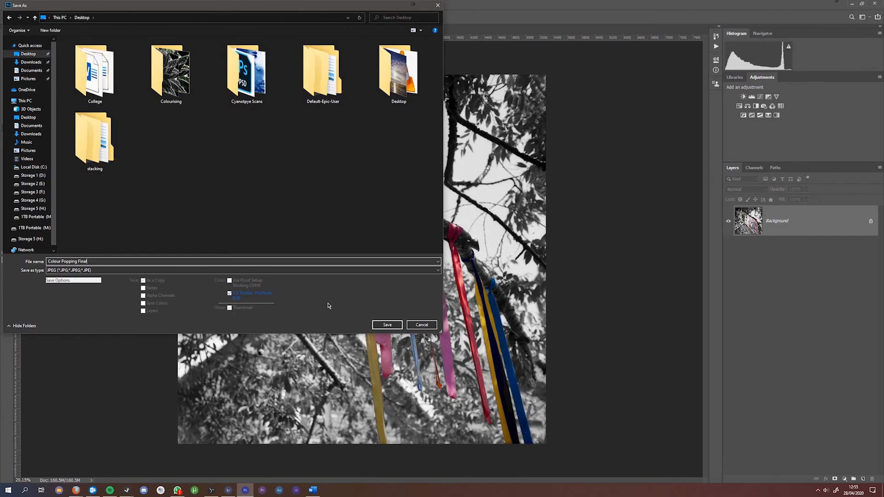
Step: Save the JPEG with Quality set to 12 (Maximum)
left_click(387, 325)
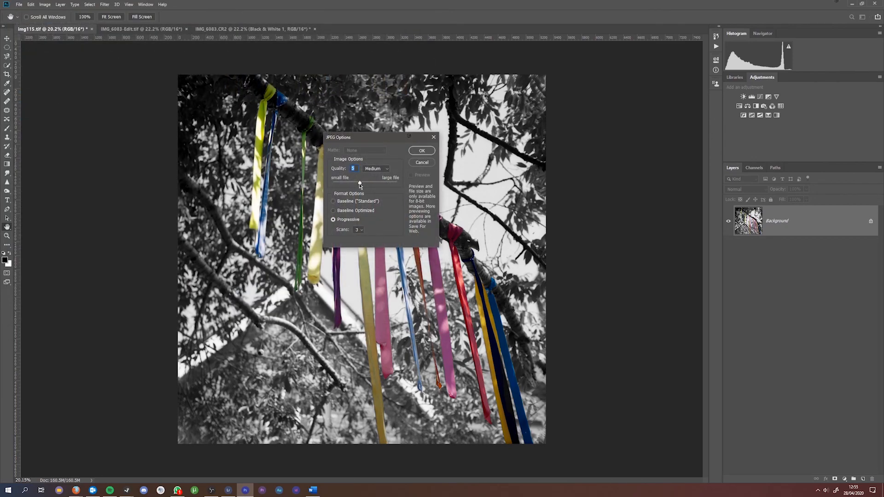
left_click_drag(361, 183, 398, 183)
left_click(416, 151)
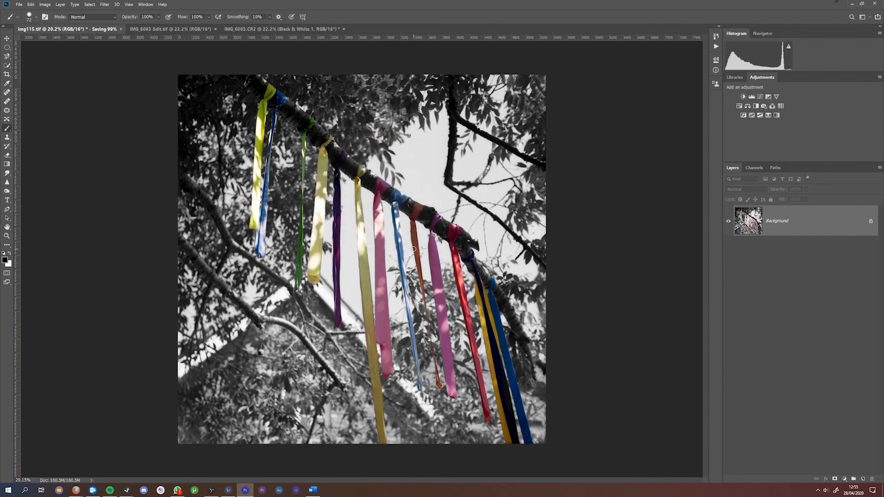